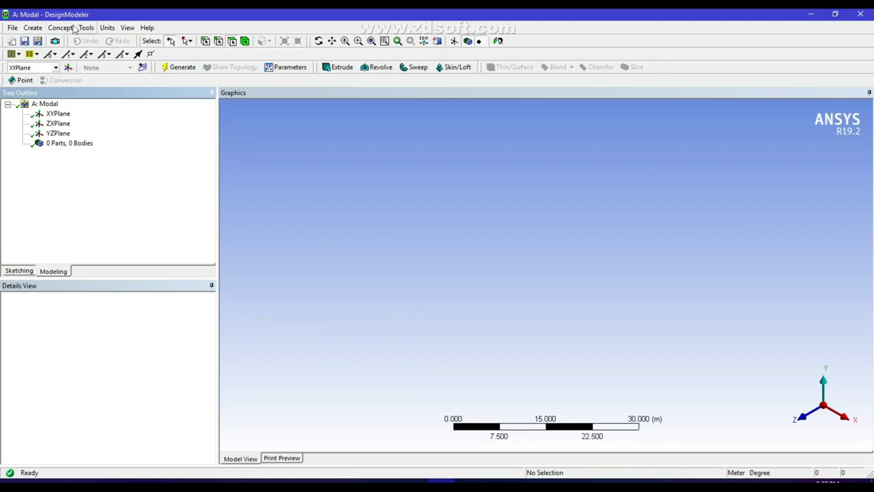
Set the model's length unit to millimetres and orient the view normal to XYPlane
click(108, 28)
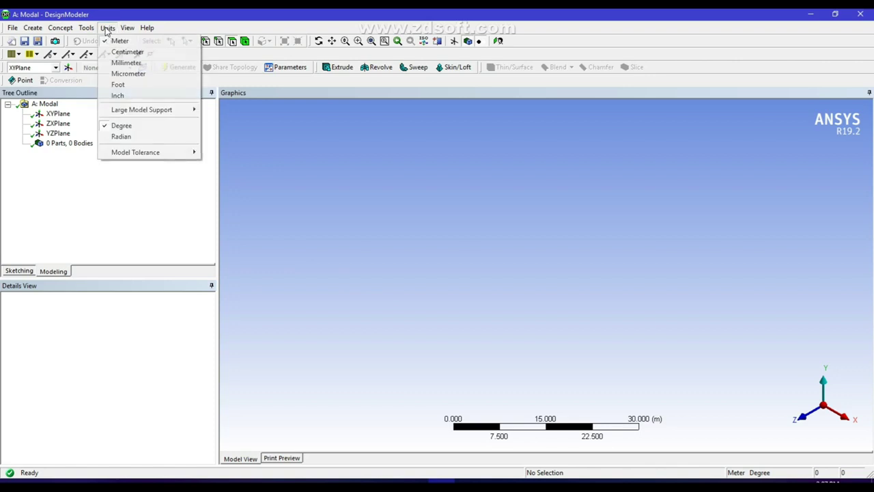
click(134, 62)
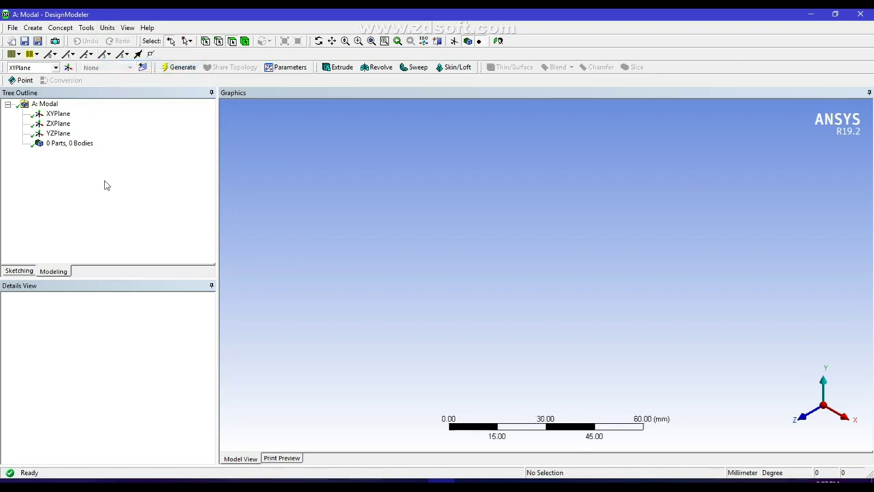
click(45, 104)
click(54, 114)
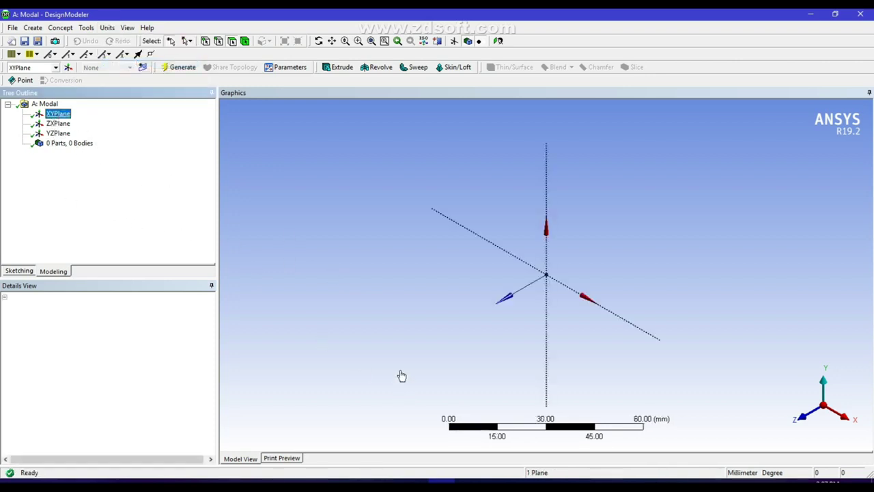
click(492, 120)
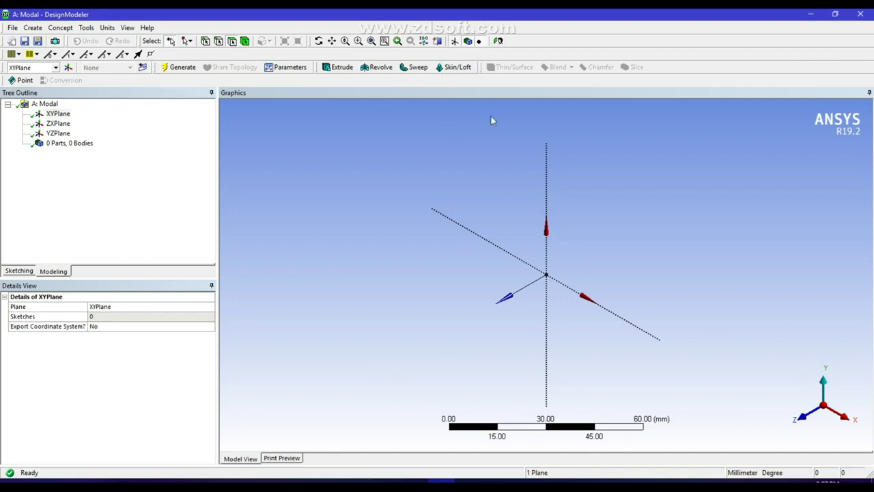
click(499, 41)
scroll(554, 301, up, 3)
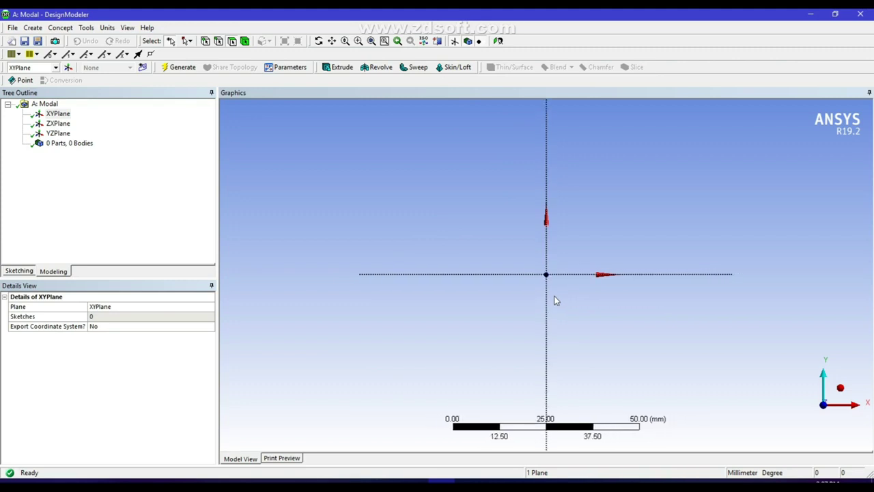
scroll(554, 302, down, 2)
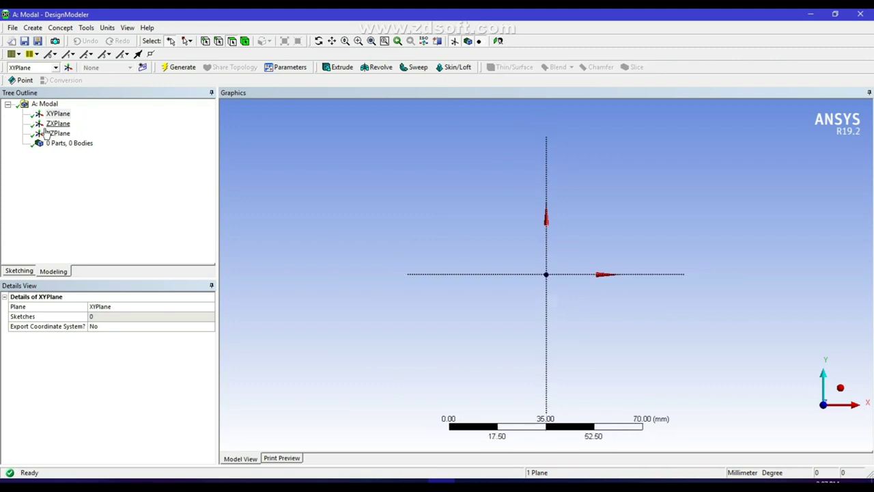
Sketch a long horizontal rectangle about 149 mm by 12 mm above the origin on XYPlane, crossing the vertical axis
click(19, 271)
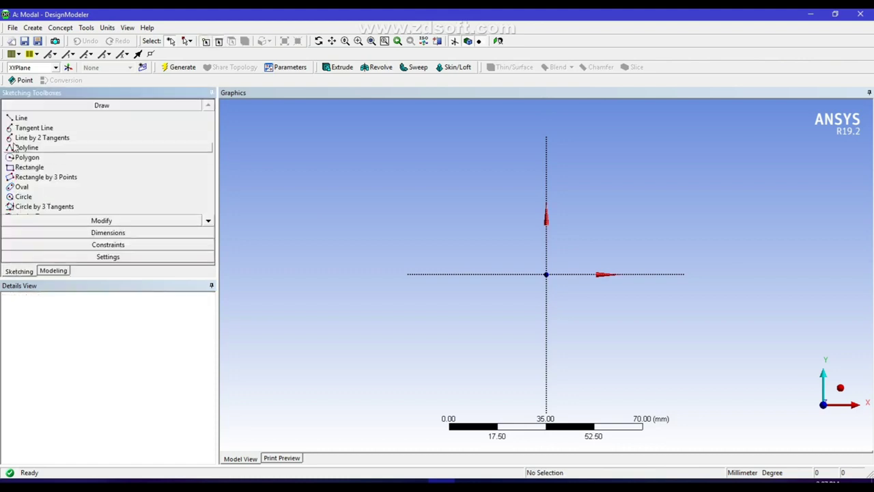
click(28, 167)
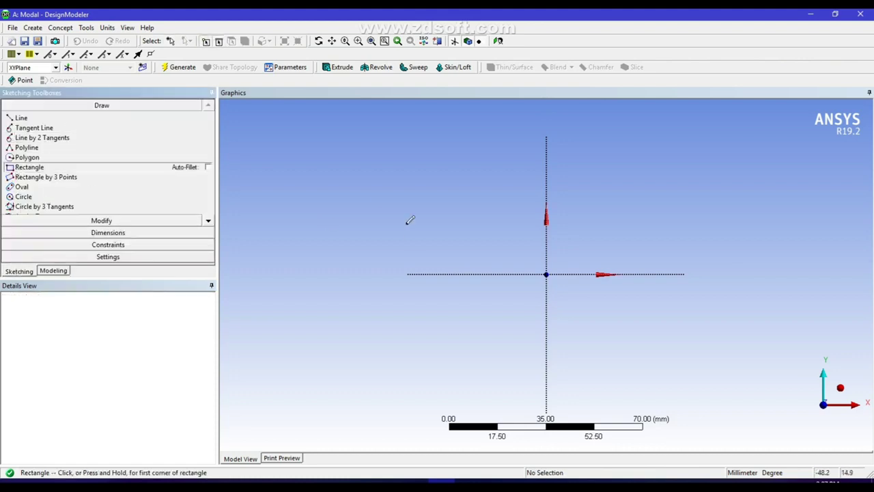
click(362, 180)
click(775, 211)
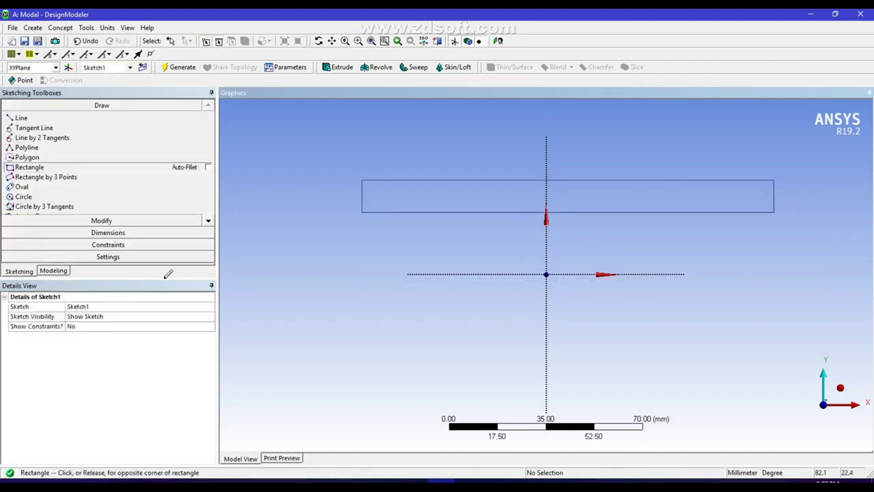
Add general dimensions to the rectangle's horizontal length and its vertical height
click(108, 232)
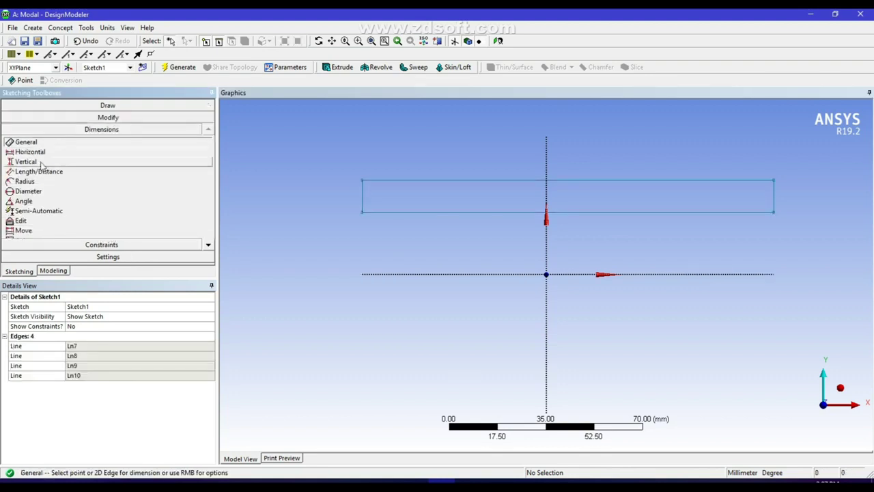
click(488, 181)
click(429, 160)
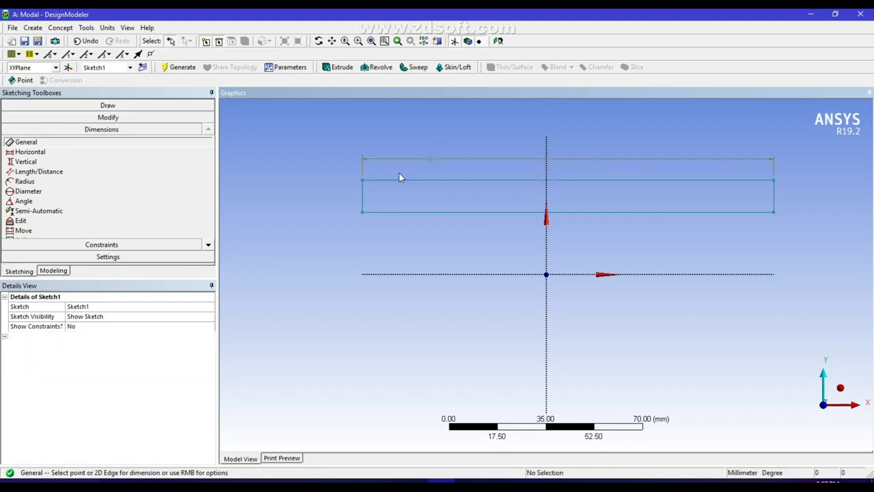
click(362, 198)
click(339, 194)
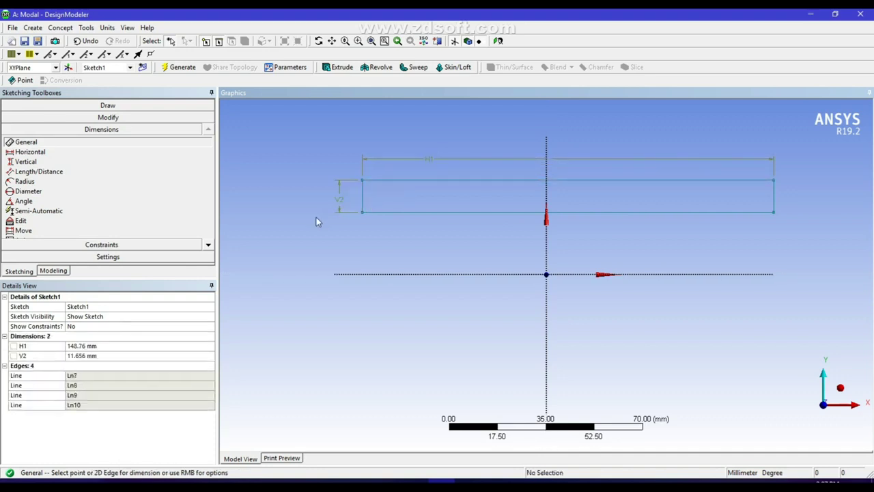
Set the rectangle's height to 10 mm and its length to 50 mm, and regenerate the model
click(91, 357)
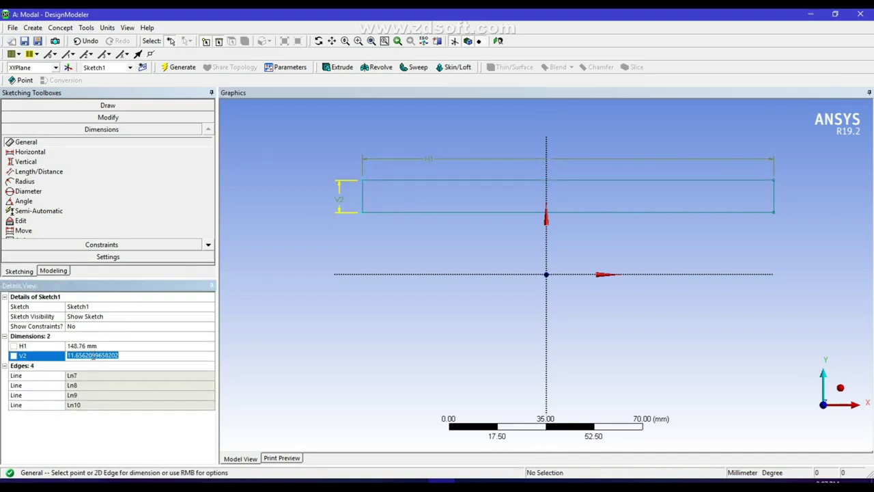
text(10)
click(111, 346)
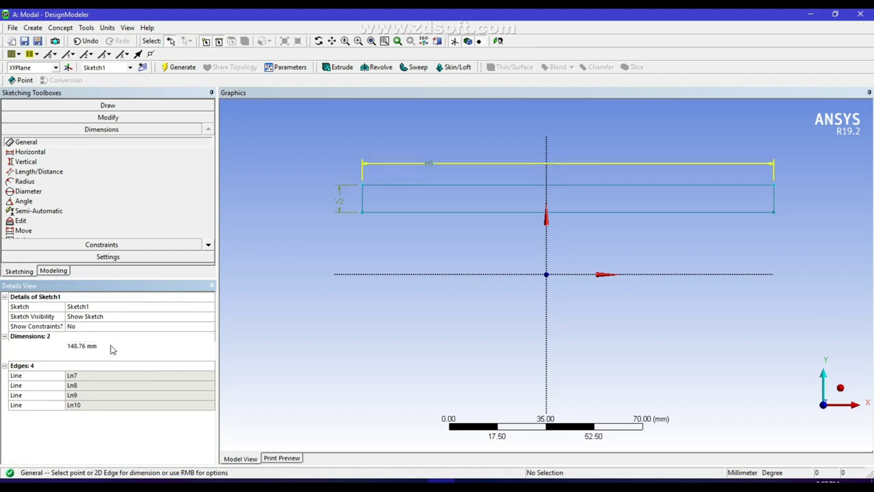
text(1)
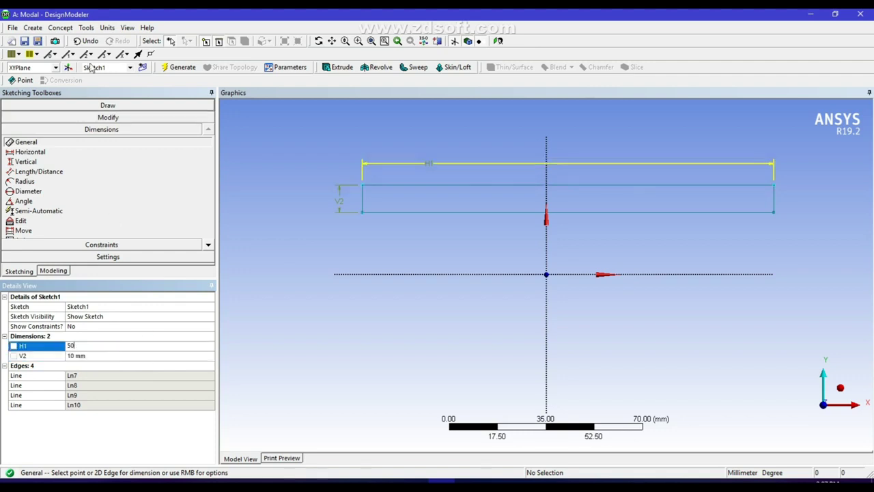
click(179, 67)
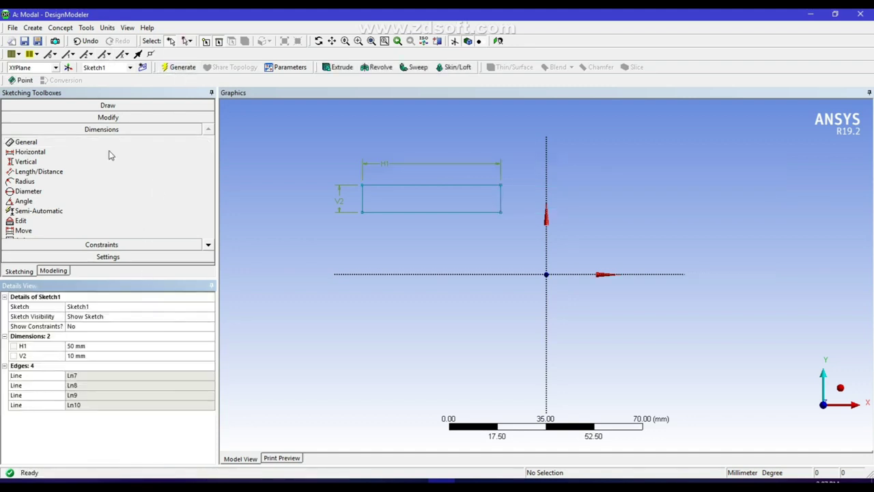
Extrude the rectangle sketch to a fixed depth of 50 mm as added material and generate the solid
click(334, 72)
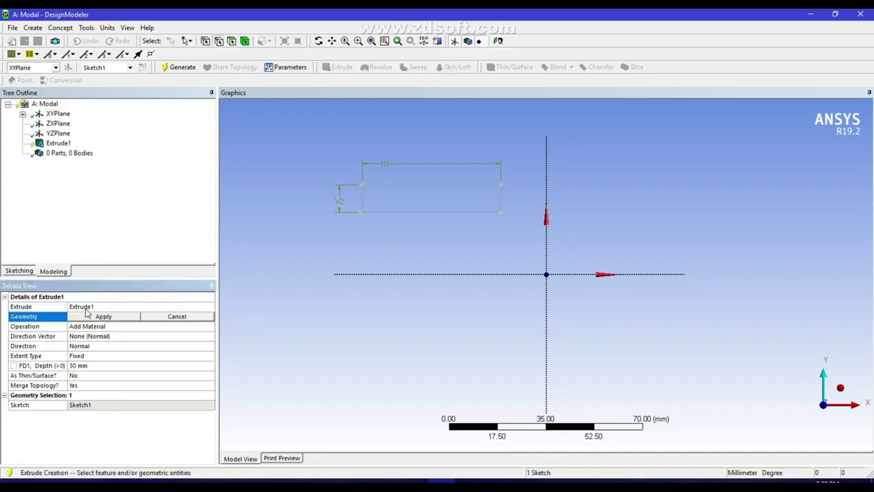
click(102, 316)
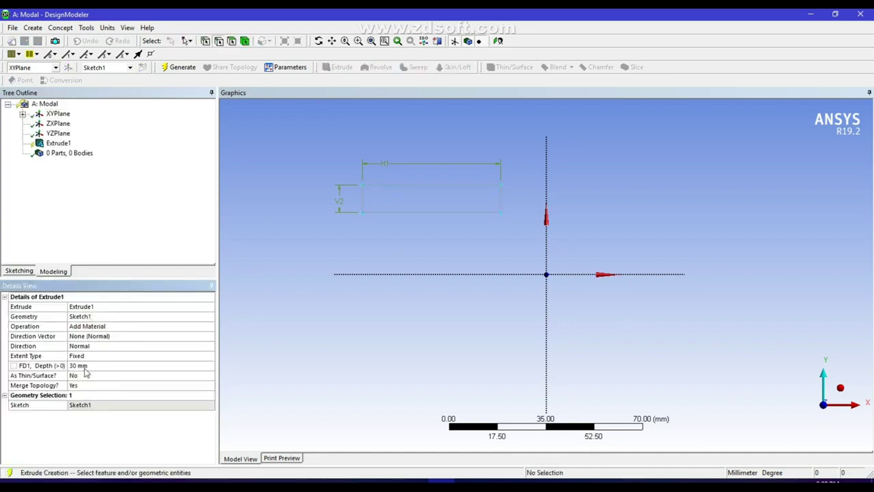
click(84, 366)
text(50)
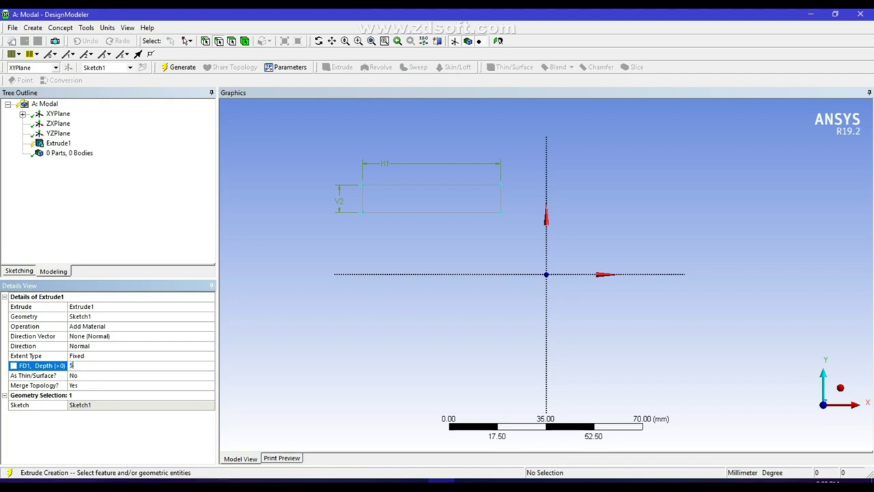
click(179, 67)
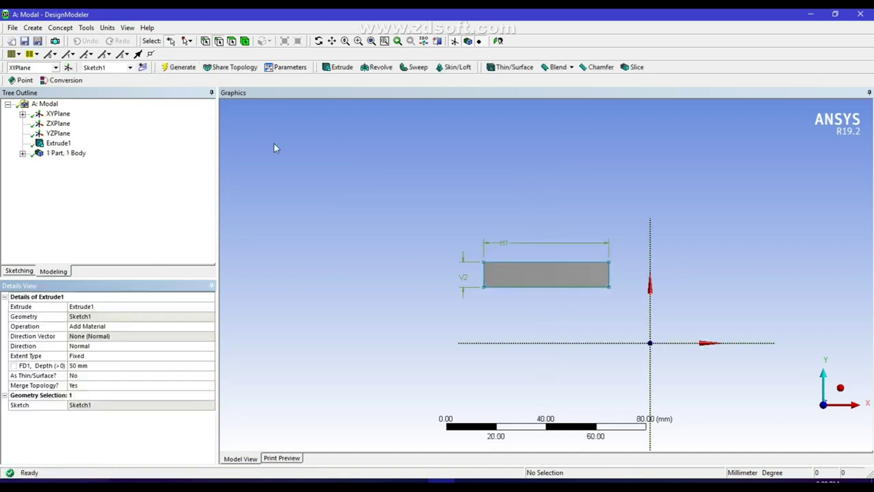
Change the horizontal dimension of Sketch1 to 250 mm and regenerate the extruded beam
click(841, 388)
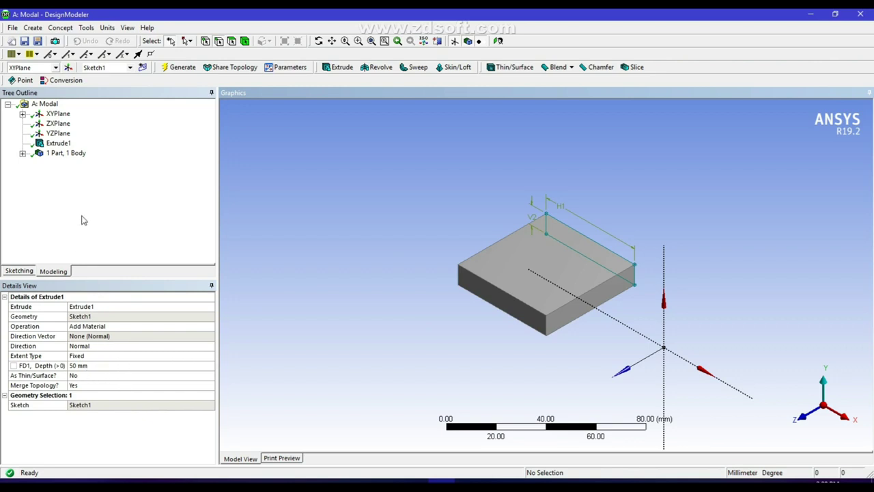
click(23, 114)
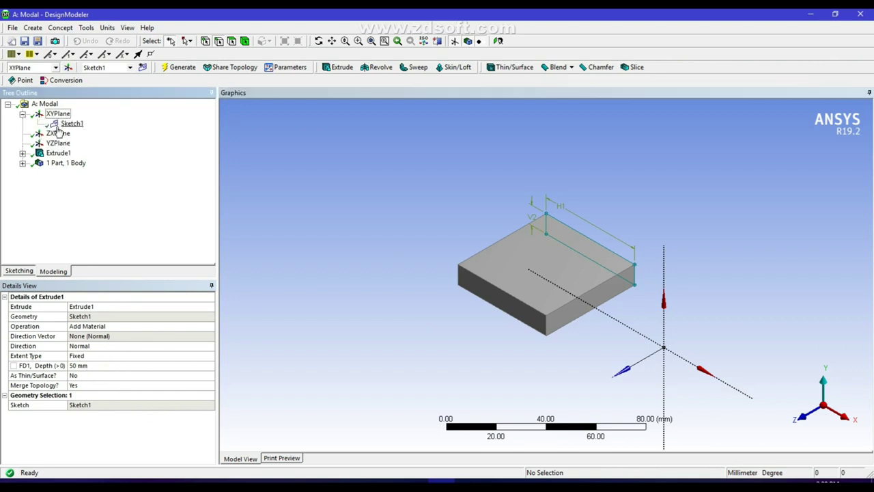
click(70, 124)
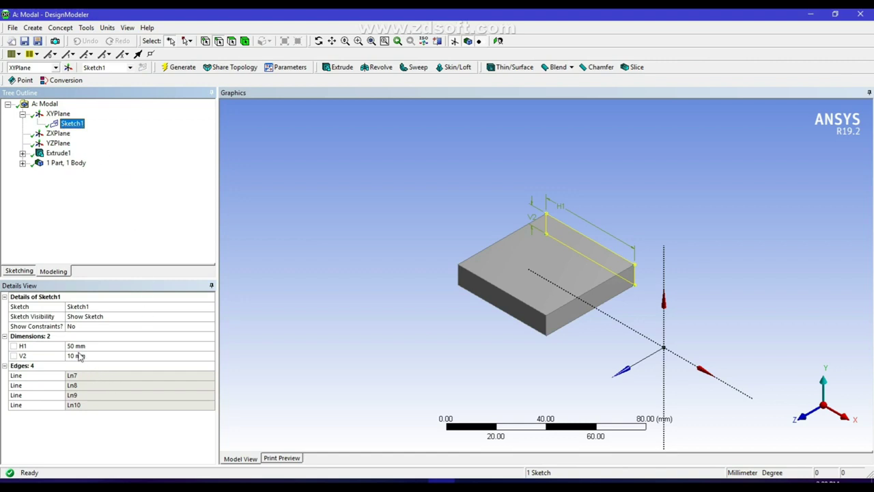
click(71, 346)
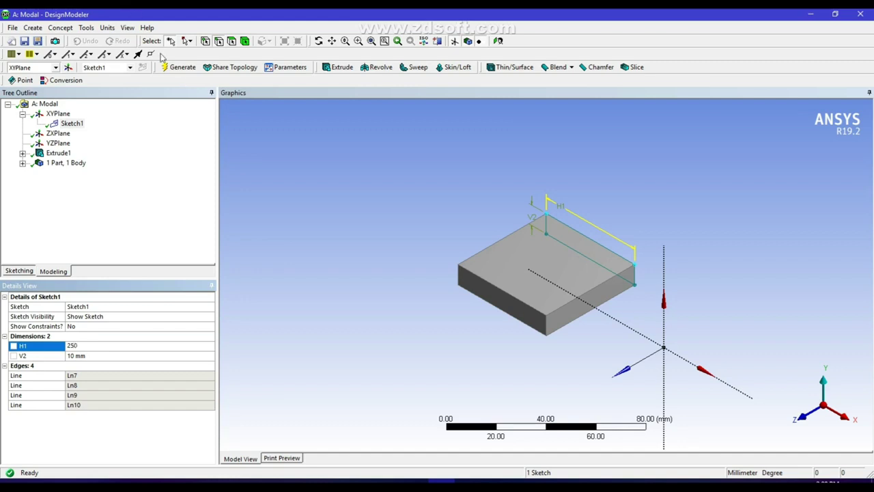
text(250)
key(Return)
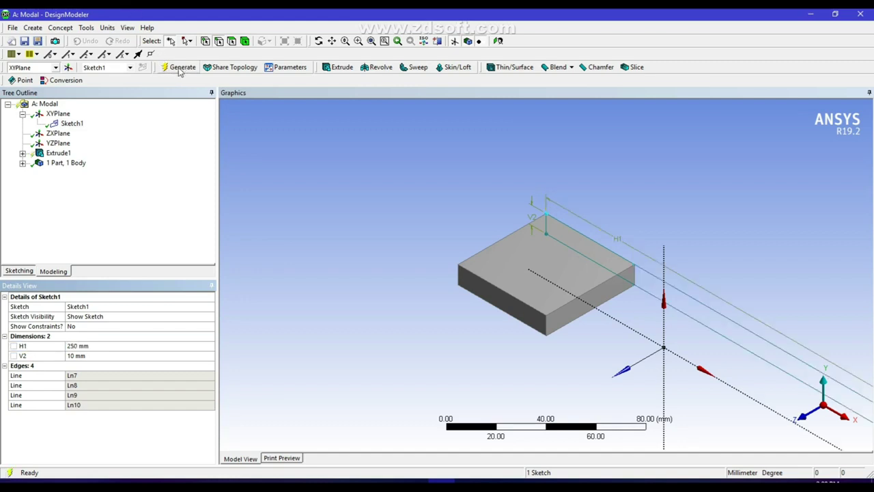
click(180, 67)
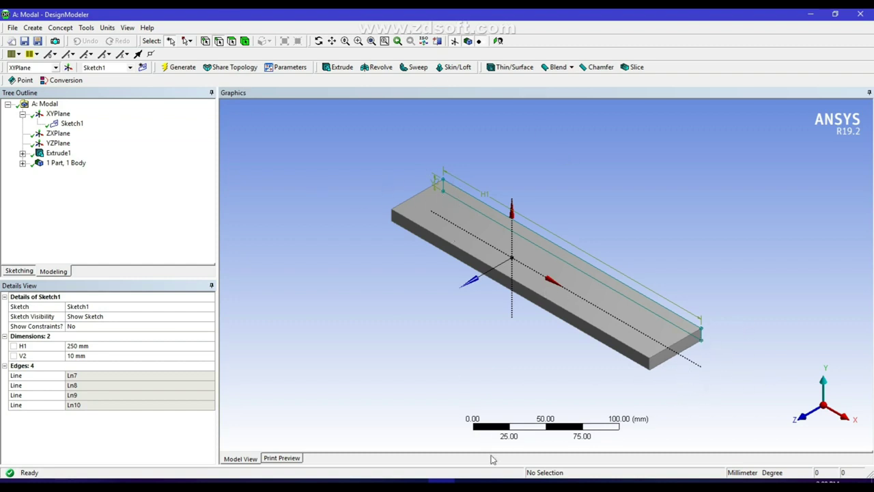
Check the beam drawing in Modal Analysis.pdf in Foxit Reader, and open the modal system's Model from Workbench in Mechanical
click(388, 482)
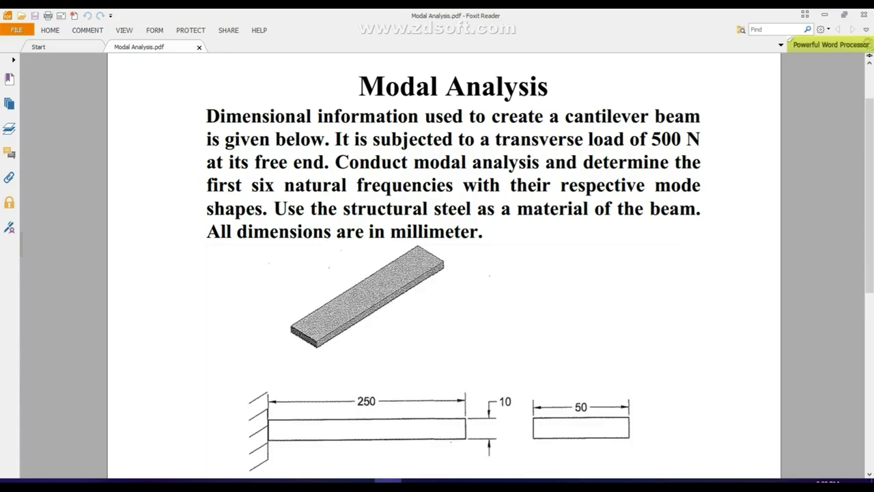
click(441, 482)
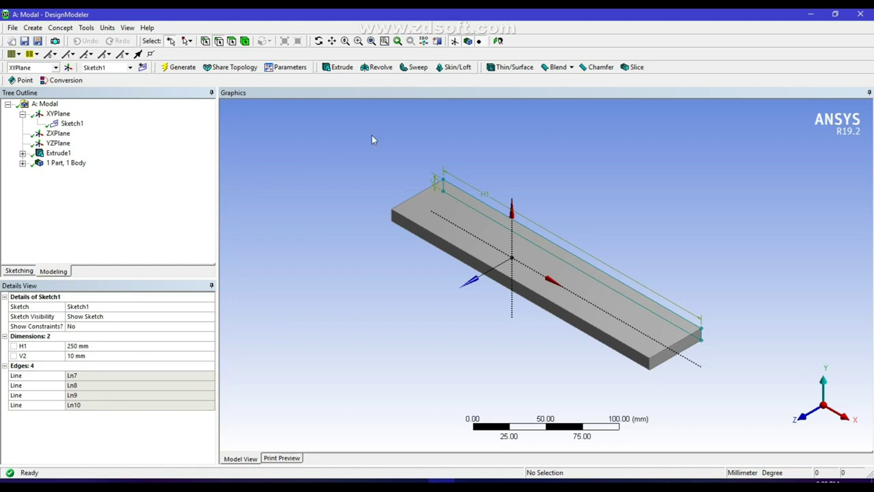
click(858, 15)
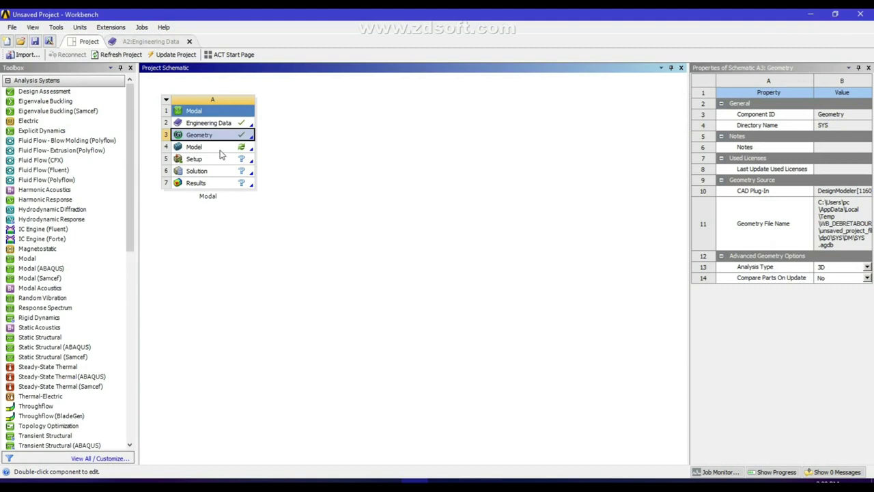
double_click(221, 148)
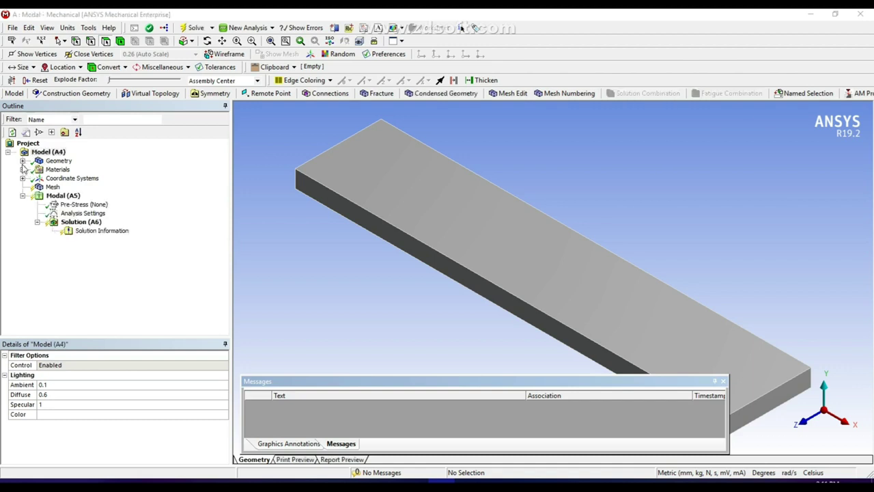
Examine the solid body's details and the material listed for the model
click(23, 161)
click(64, 170)
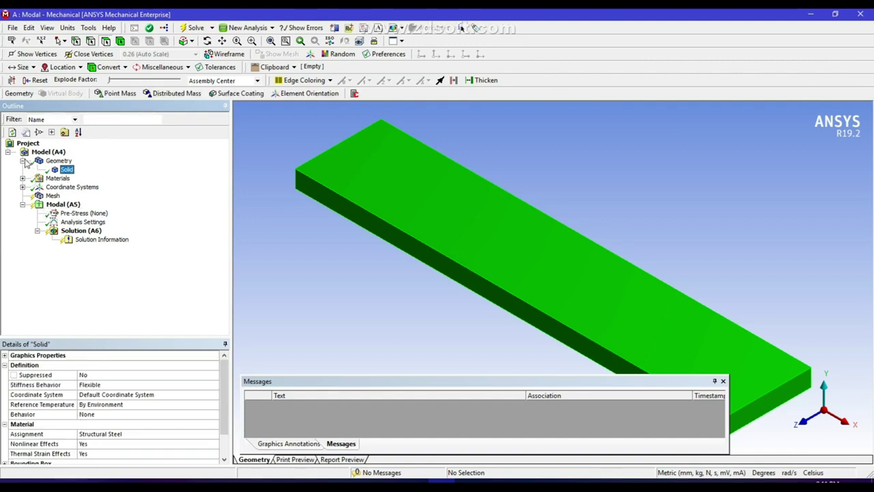
click(23, 161)
click(22, 170)
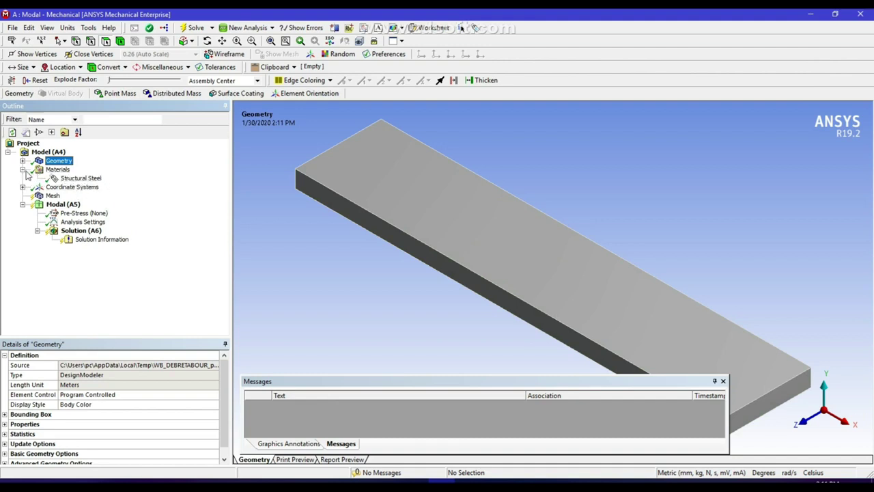
click(22, 170)
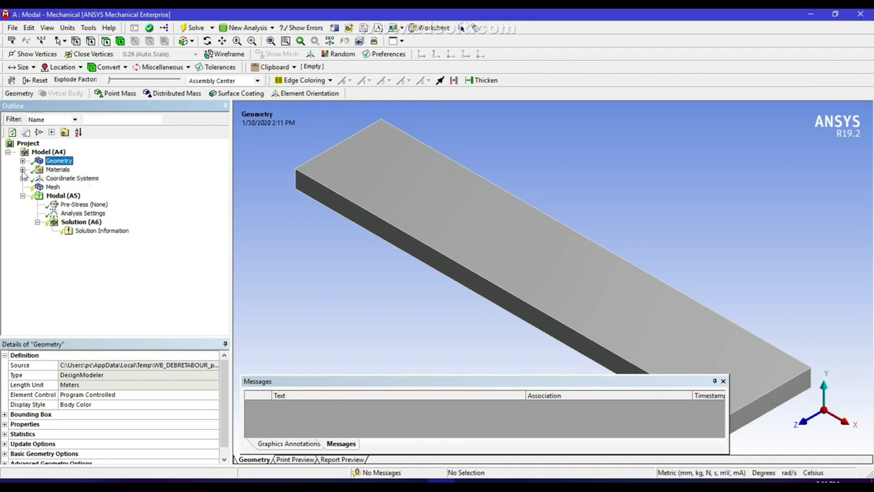
Generate the beam's mesh with the default mesh settings
click(51, 187)
right_click(52, 187)
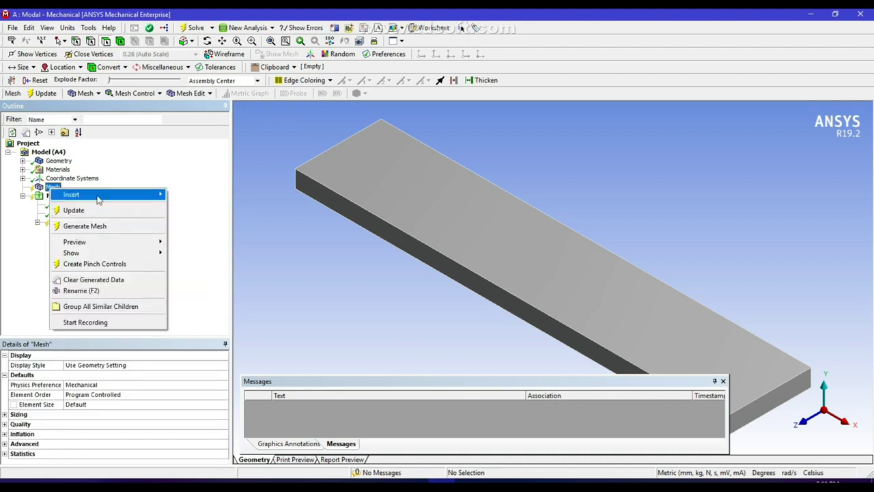
click(96, 226)
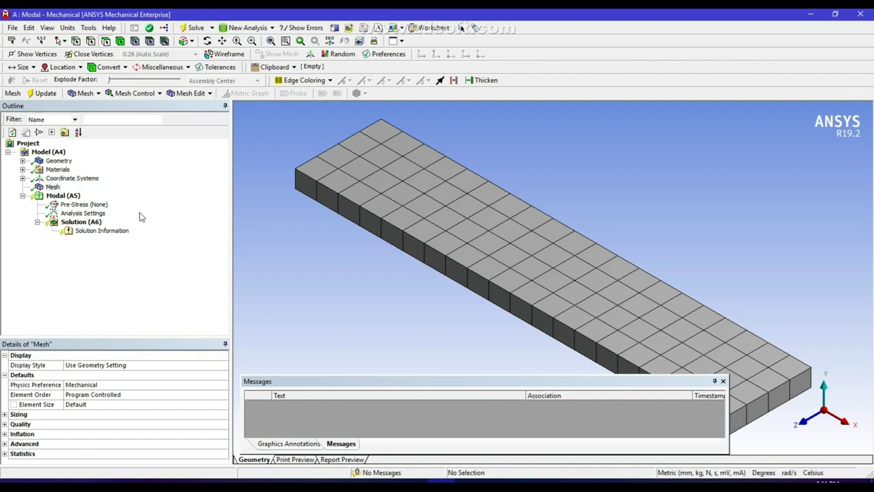
Review the modal system's pre-stress environment and the maximum number of modes in its analysis settings
click(80, 205)
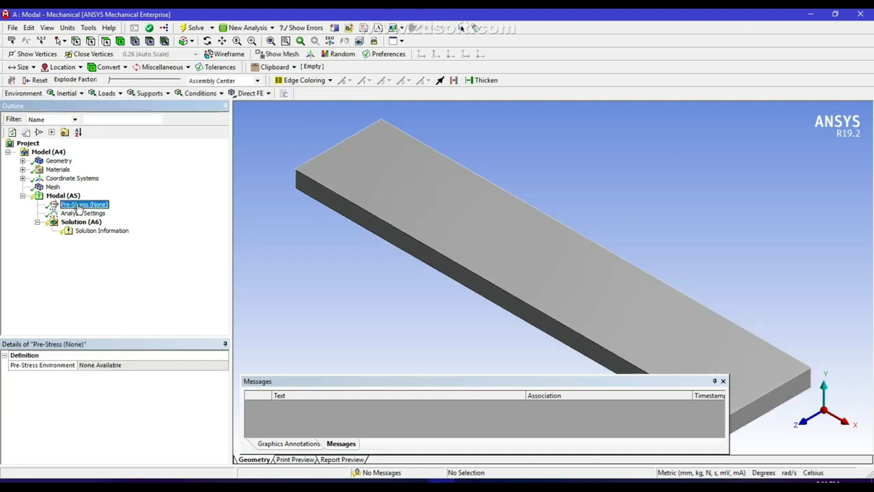
click(83, 213)
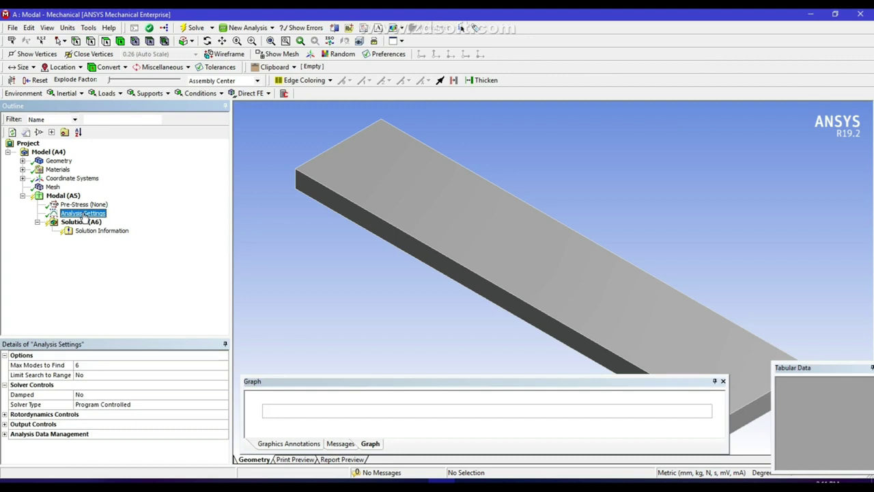
click(92, 366)
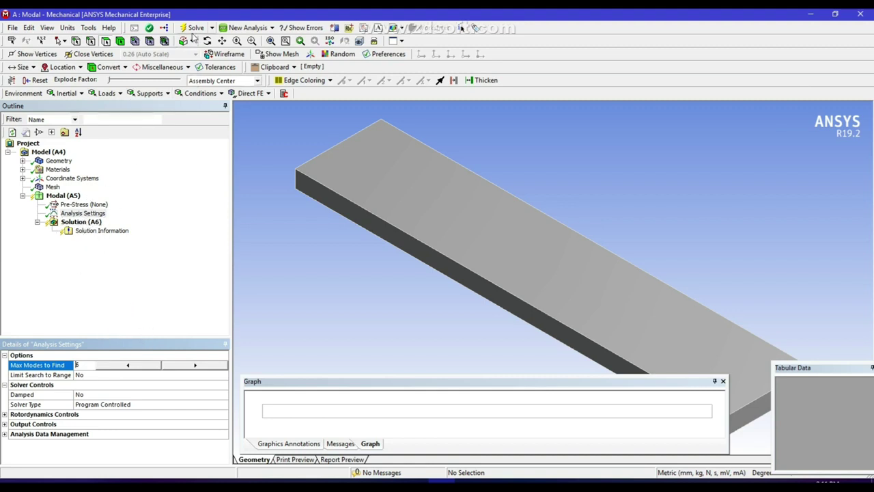
Solve the modal analysis without any supports and check the natural frequencies in the solution
click(62, 196)
right_click(62, 196)
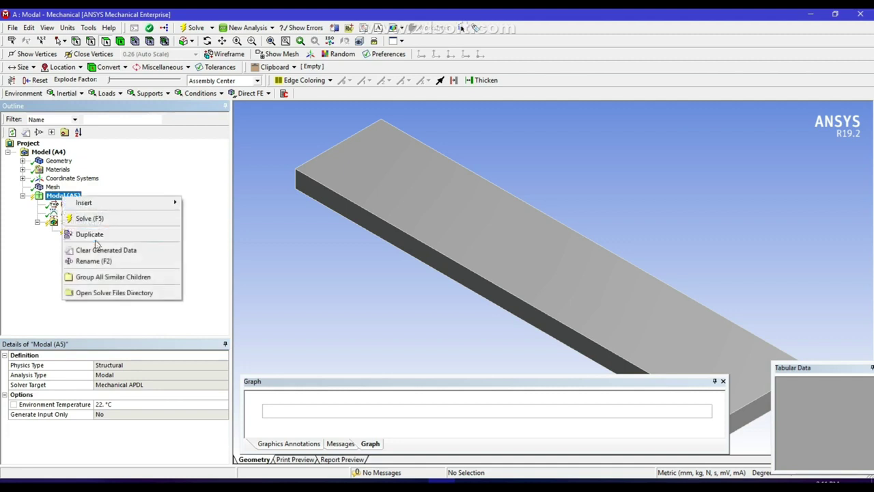
click(87, 219)
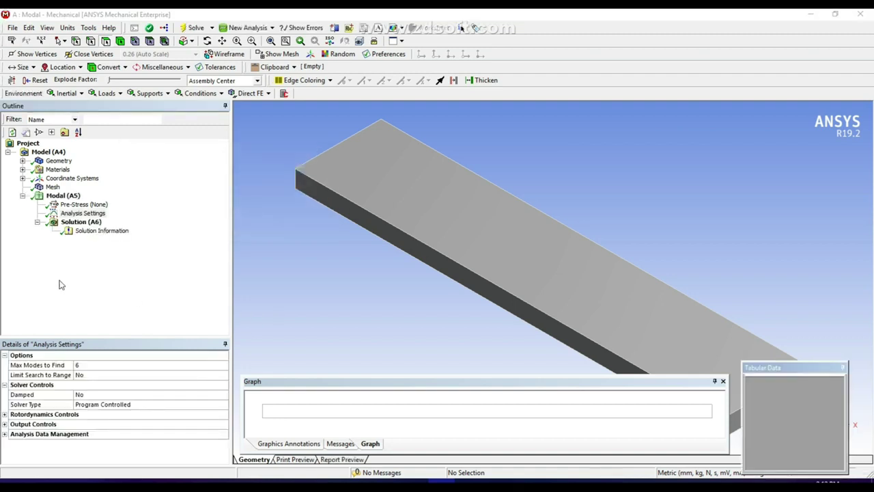
click(85, 224)
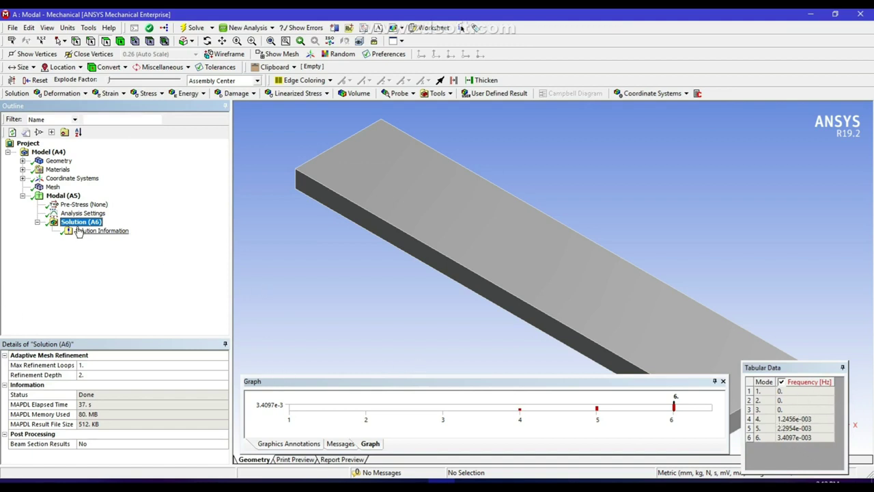
Insert a fixed support in the modal analysis and apply it to the small 50 × 10 mm end face of the beam
click(63, 198)
right_click(65, 203)
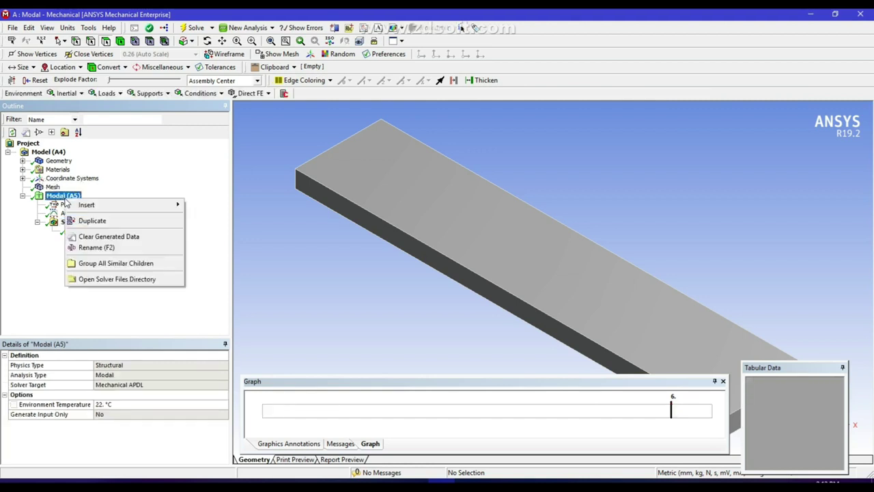
mouse_move(101, 205)
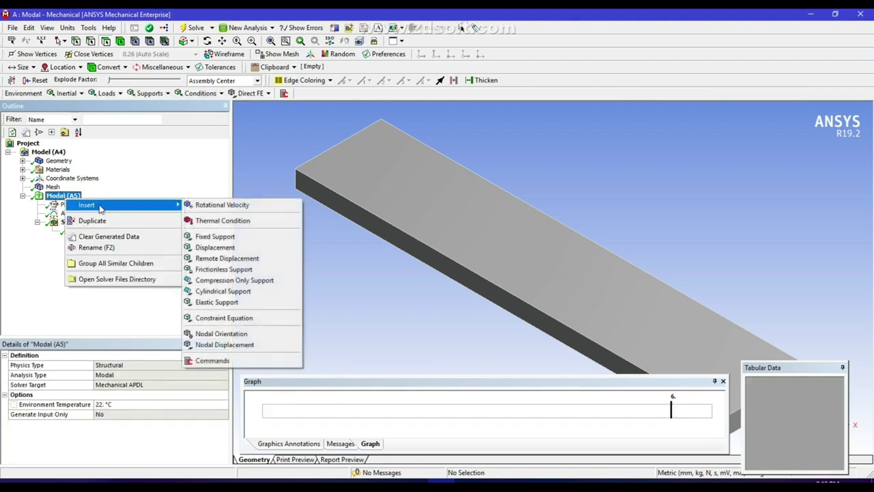
click(209, 238)
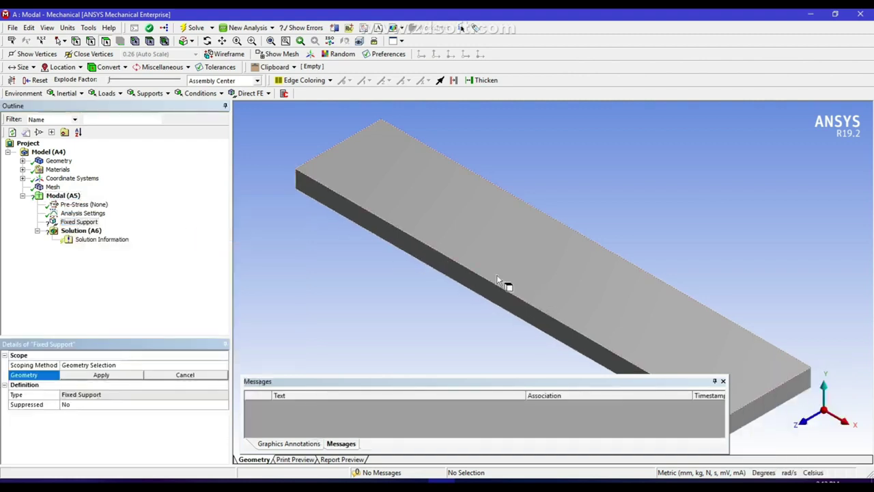
middle_drag(497, 280, 590, 286)
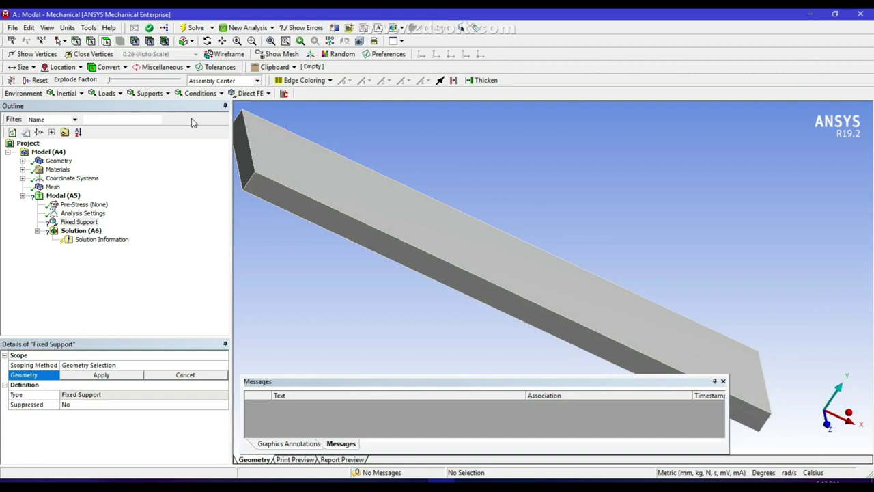
click(237, 140)
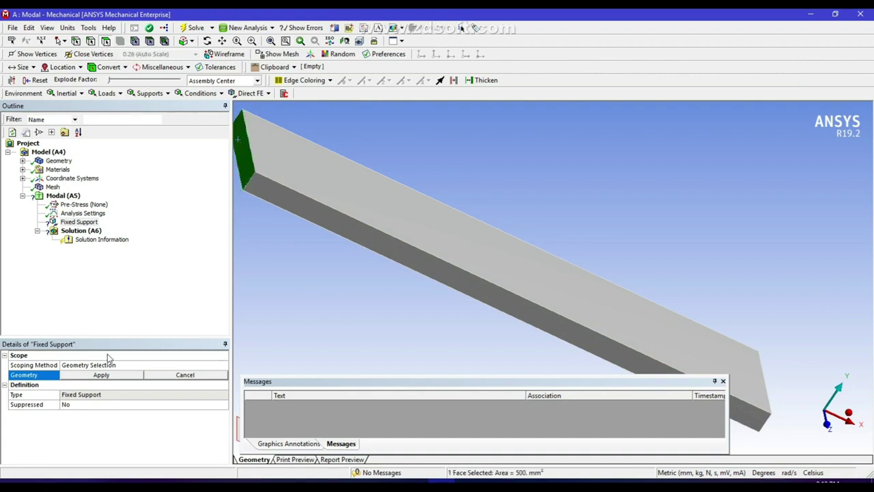
click(103, 375)
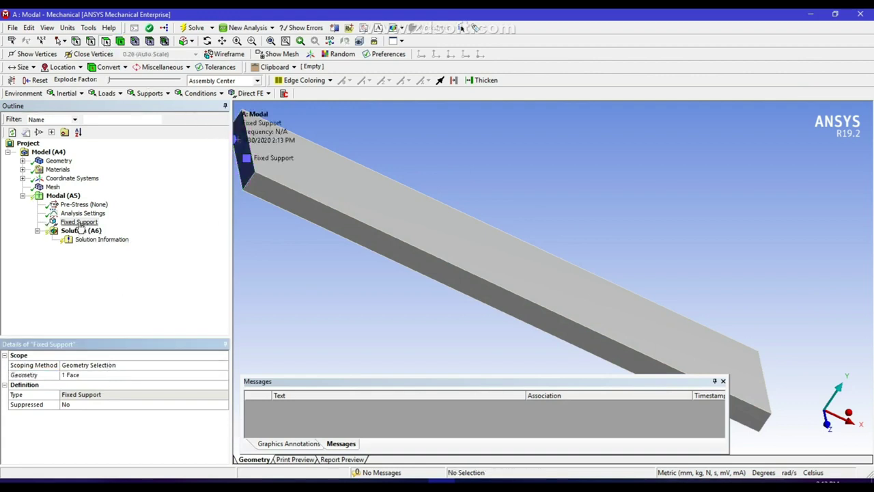
Solve the modal analysis with the fixed support and display the natural frequencies of the solution
click(54, 196)
right_click(56, 197)
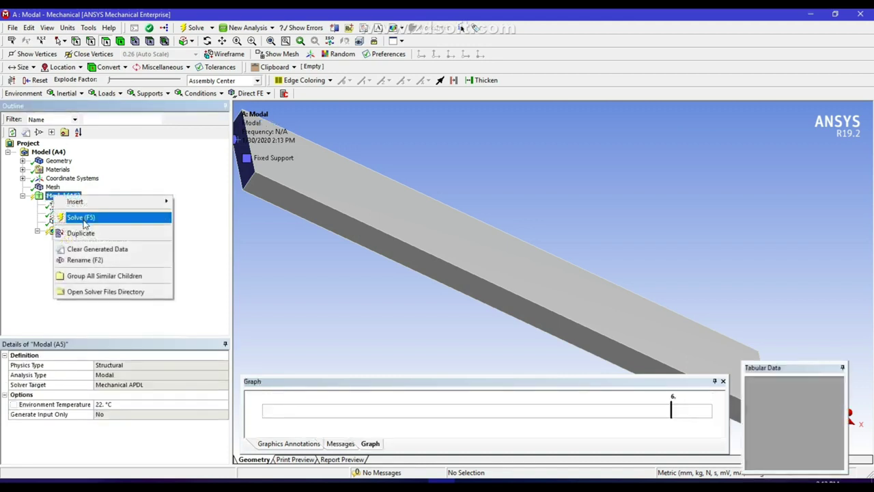
click(77, 215)
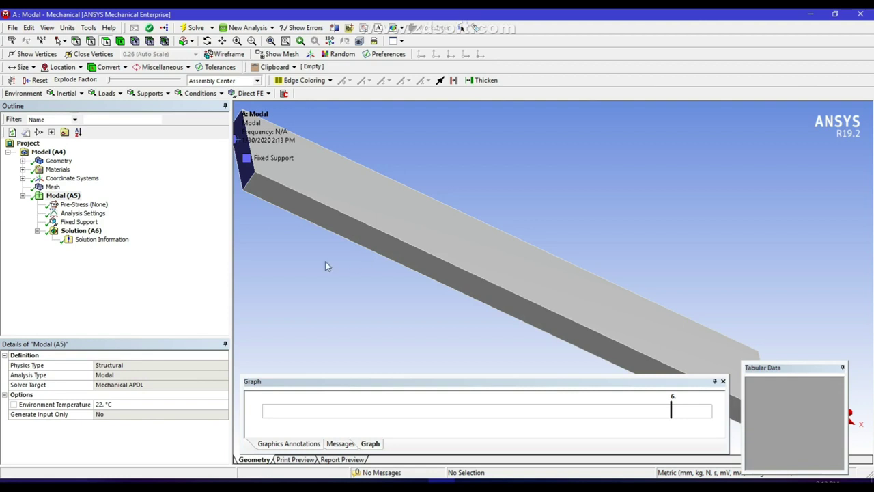
click(81, 230)
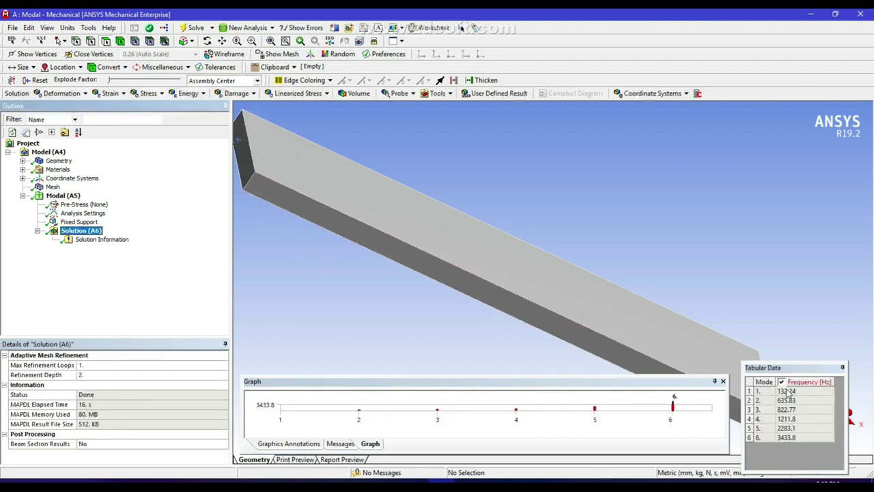
Create mode shape results for all six listed frequencies and evaluate the resulting total deformations
drag(787, 392, 756, 442)
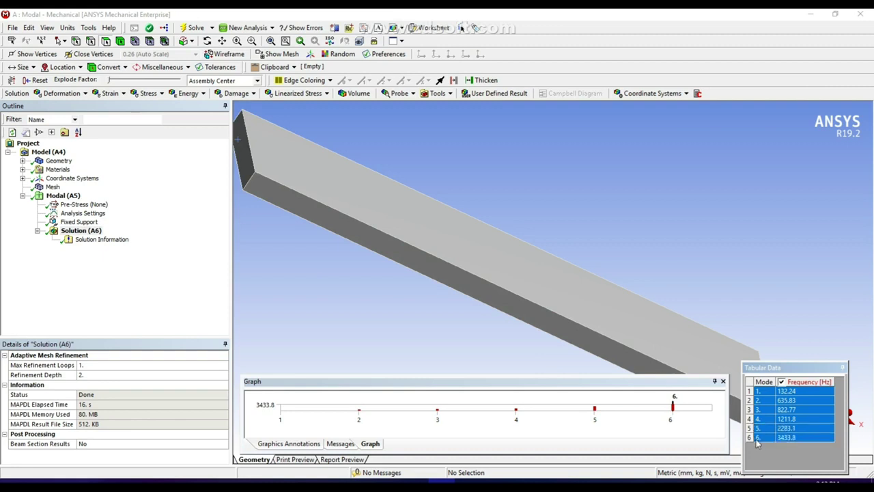
right_click(775, 403)
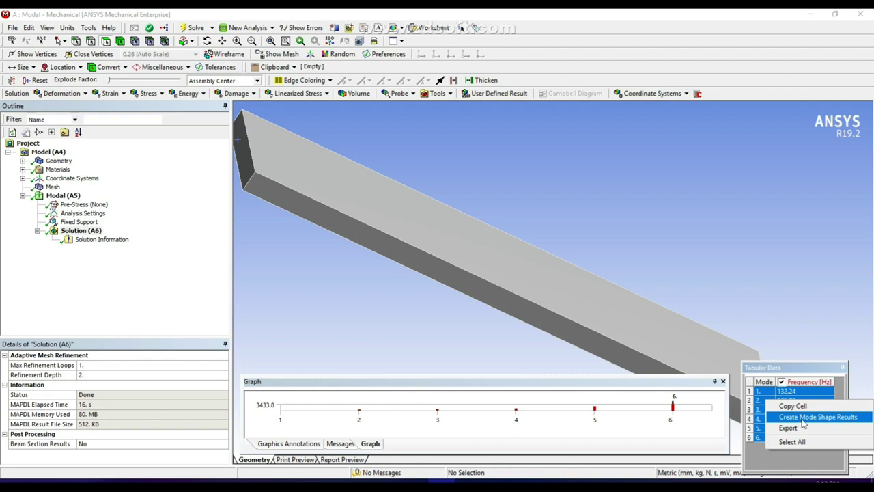
click(803, 419)
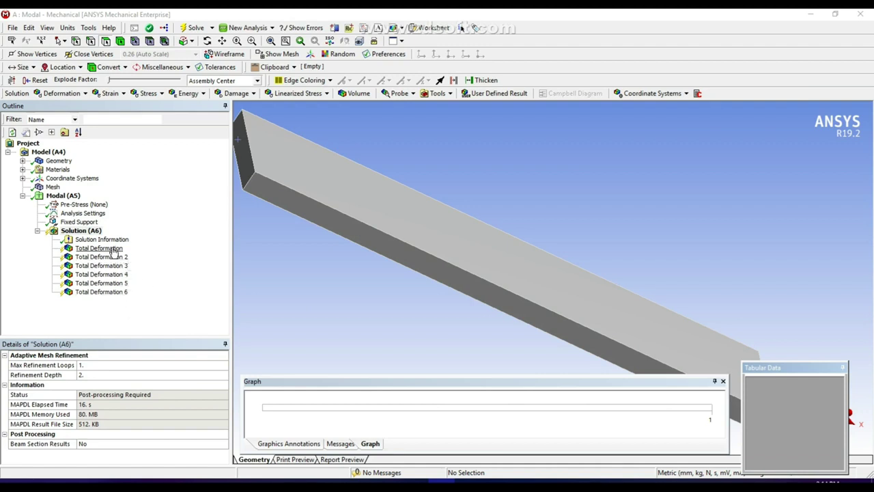
click(193, 28)
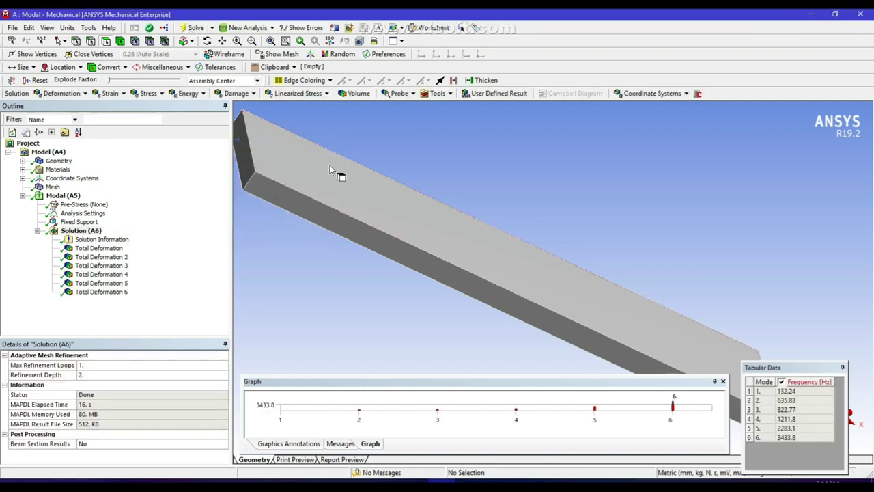
Examine the deformation contours of the second, fourth, fifth and sixth mode shapes
click(99, 258)
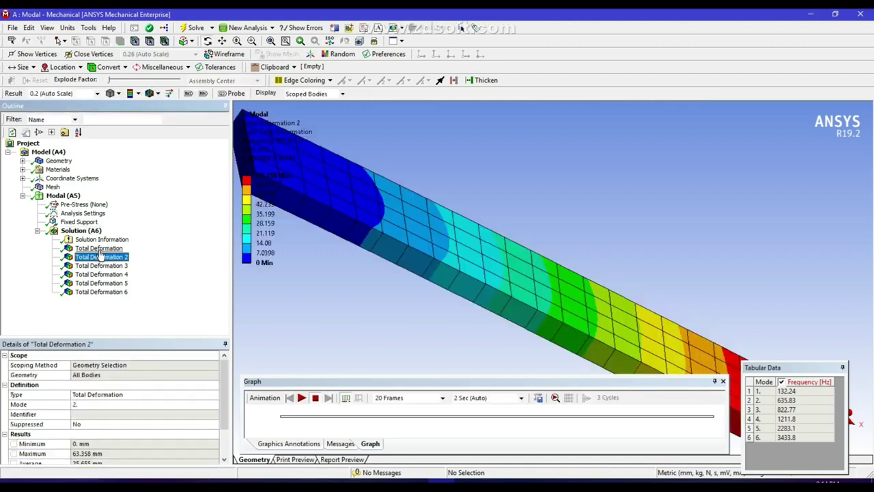
click(97, 274)
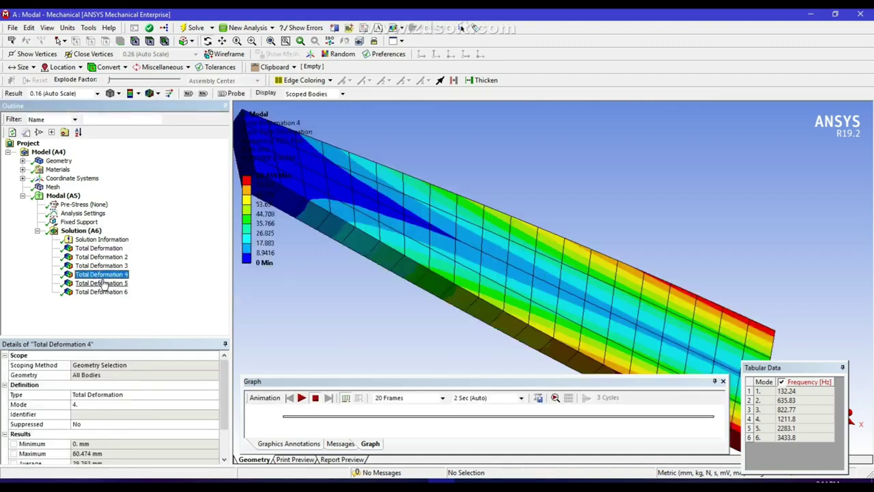
click(99, 283)
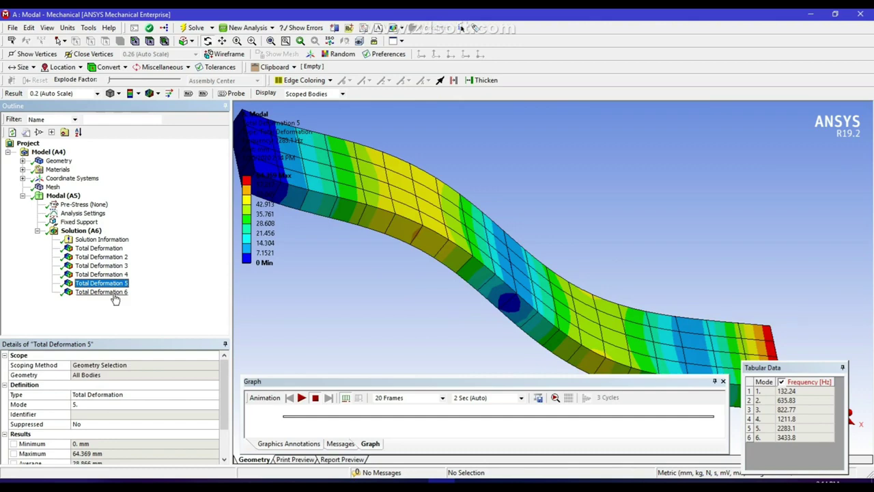
click(106, 291)
Animate the fifth mode shape with the whole beam in view
click(106, 282)
click(301, 398)
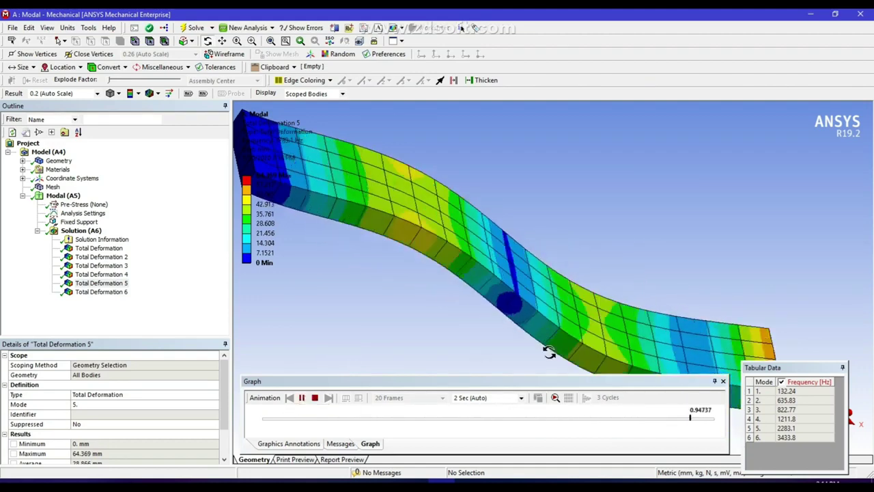
scroll(418, 260, down, 3)
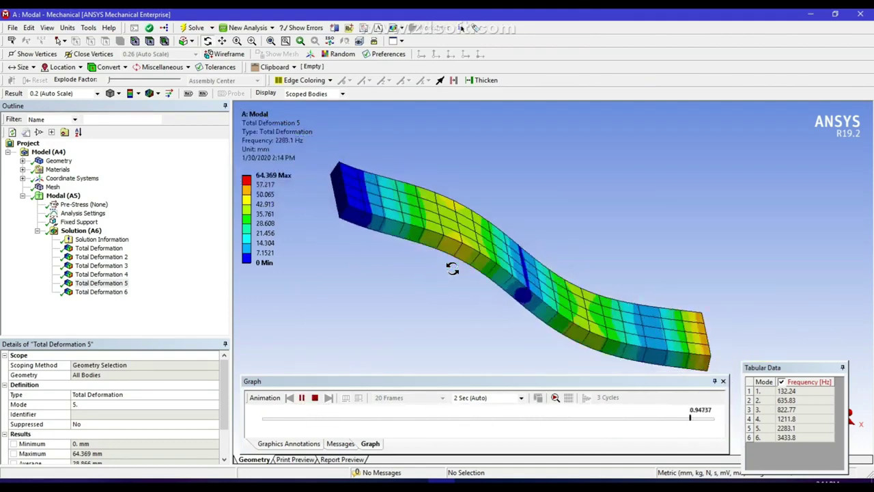
Animate the first and second mode shapes of the beam one after the other
click(99, 248)
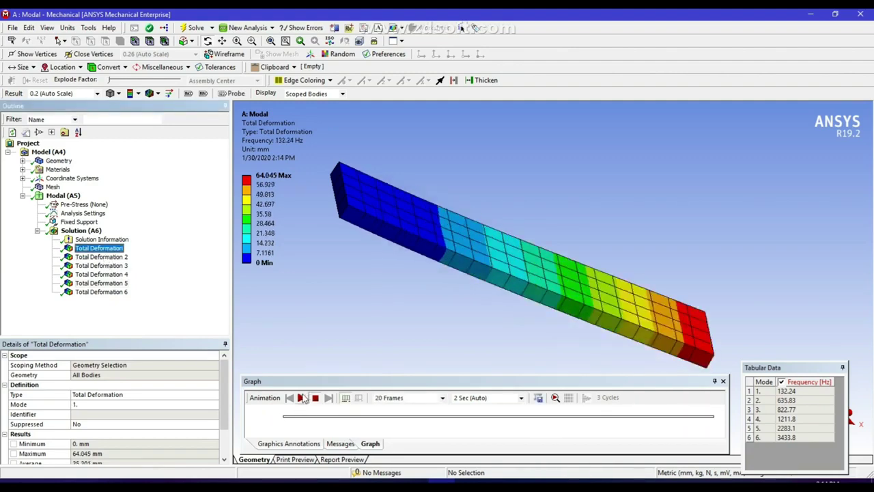
click(302, 398)
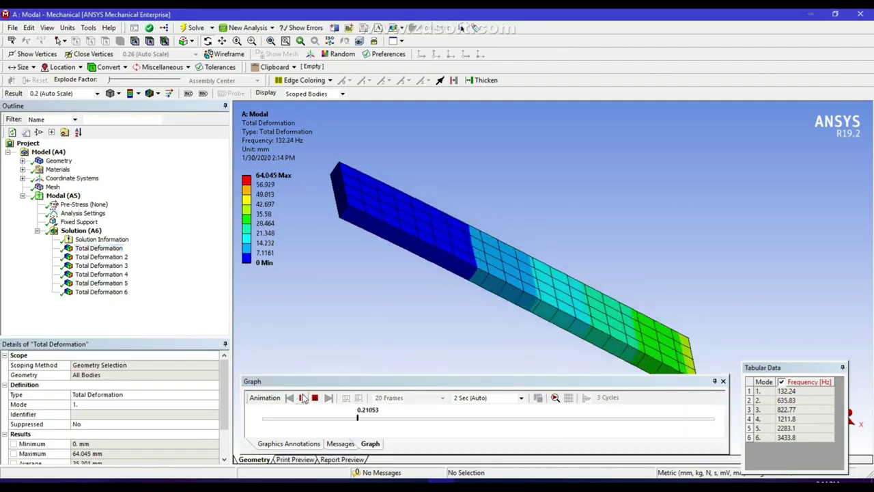
click(102, 257)
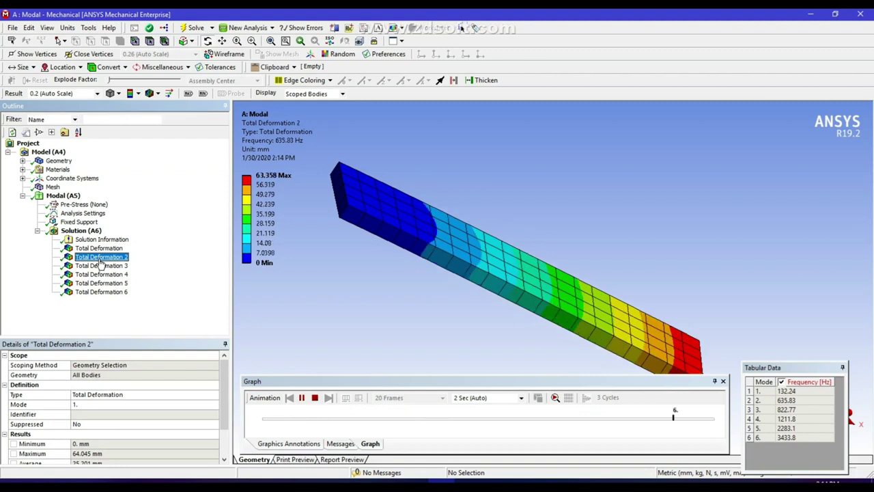
click(302, 397)
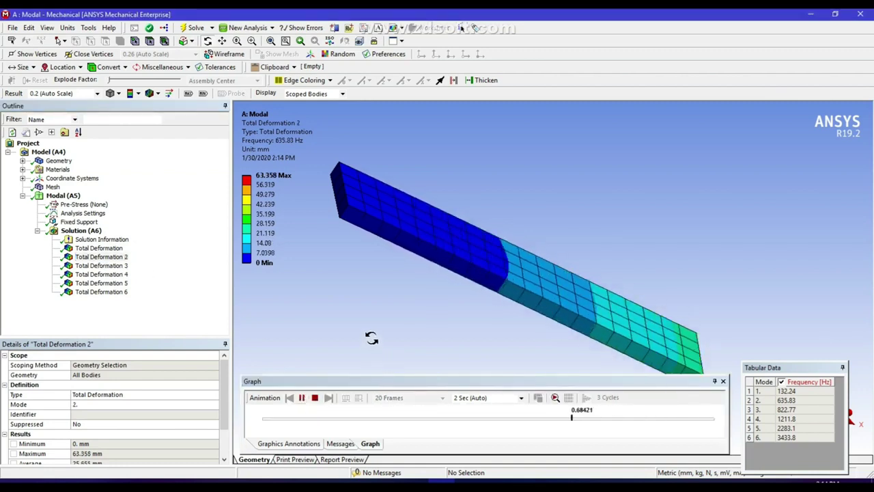